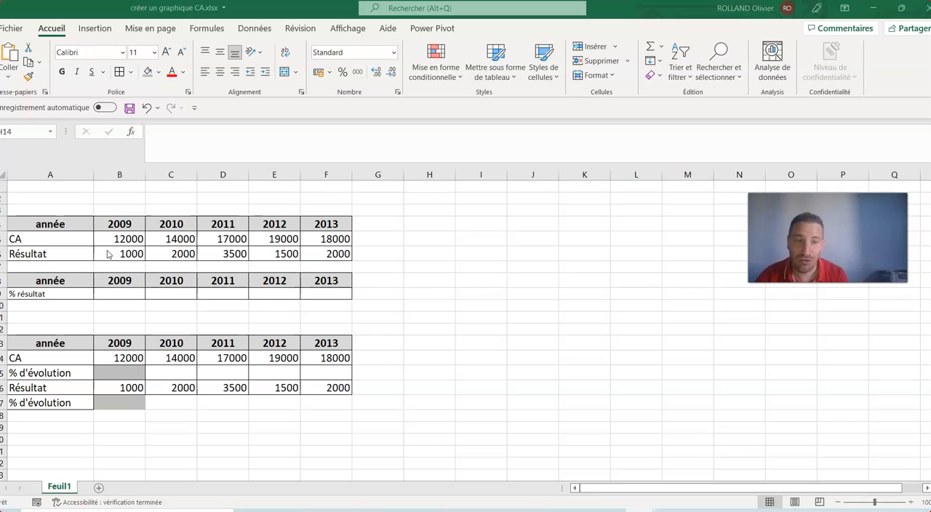
# Insert a clustered column chart (Histogramme groupé) of the CA and Résultat table A4:F6, placed clear of the tables around columns H to M
pyautogui.click(80, 223)
pyautogui.moveTo(80, 223); pyautogui.dragTo(315, 251)
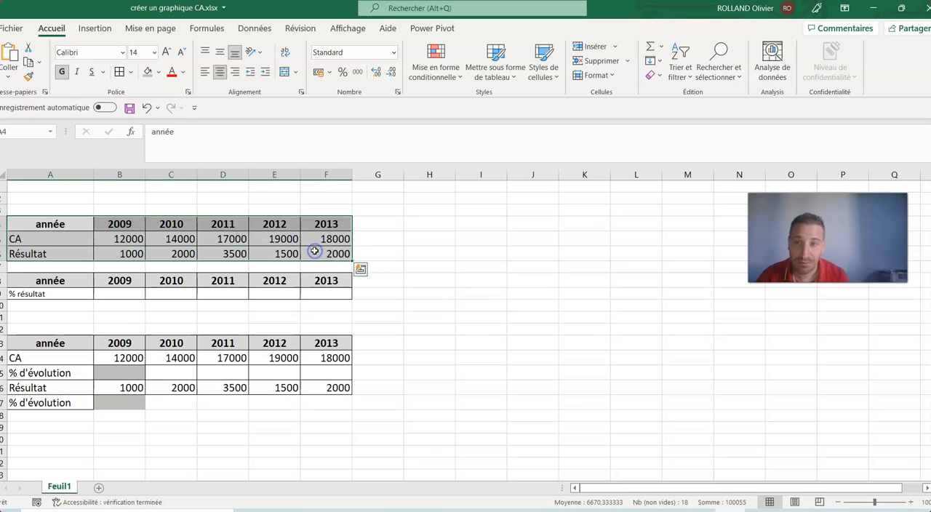
pyautogui.click(95, 29)
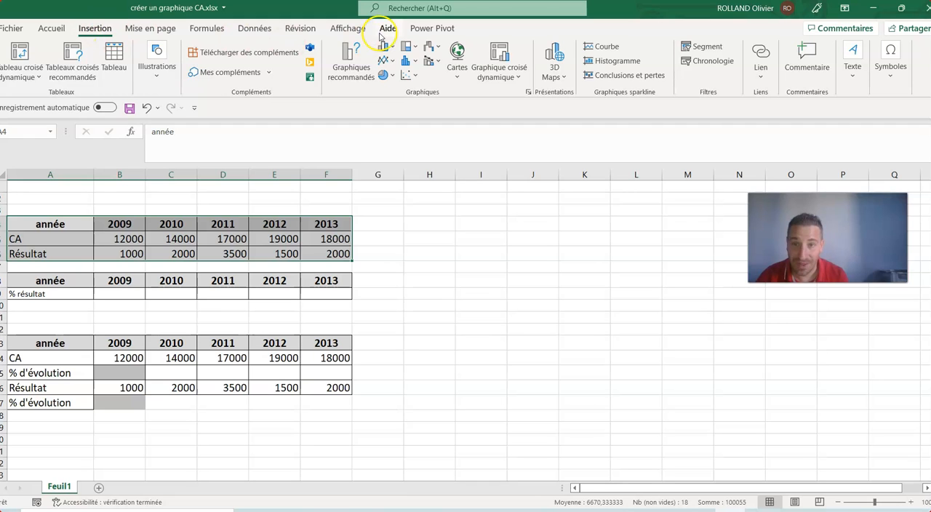
pyautogui.click(357, 69)
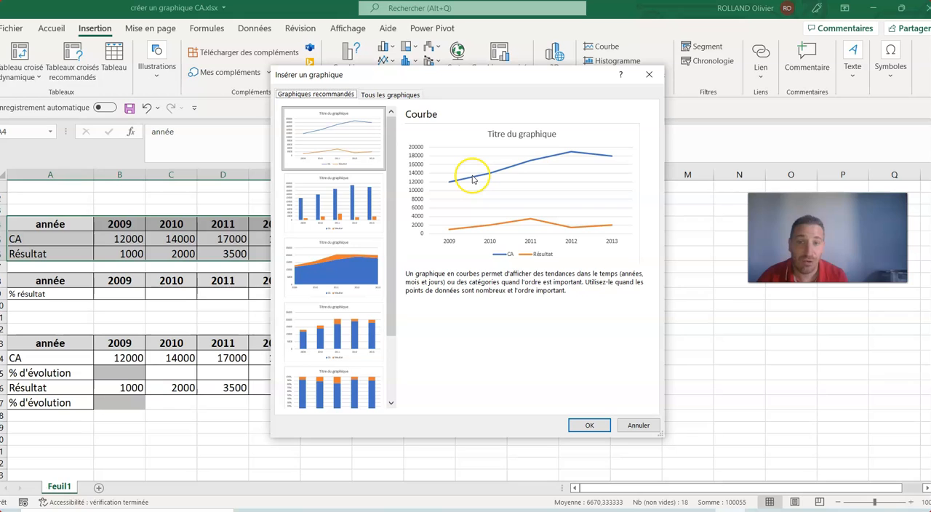
pyautogui.click(347, 191)
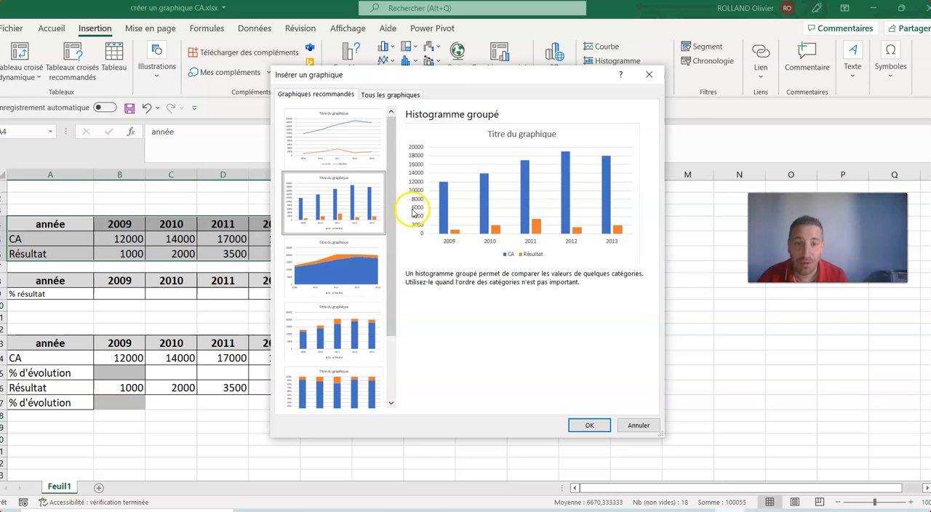
pyautogui.click(368, 140)
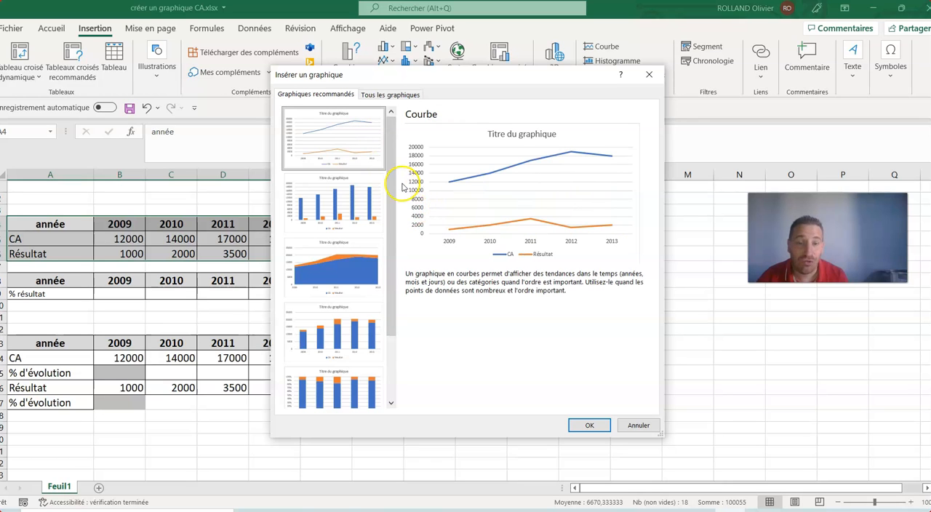
pyautogui.click(368, 211)
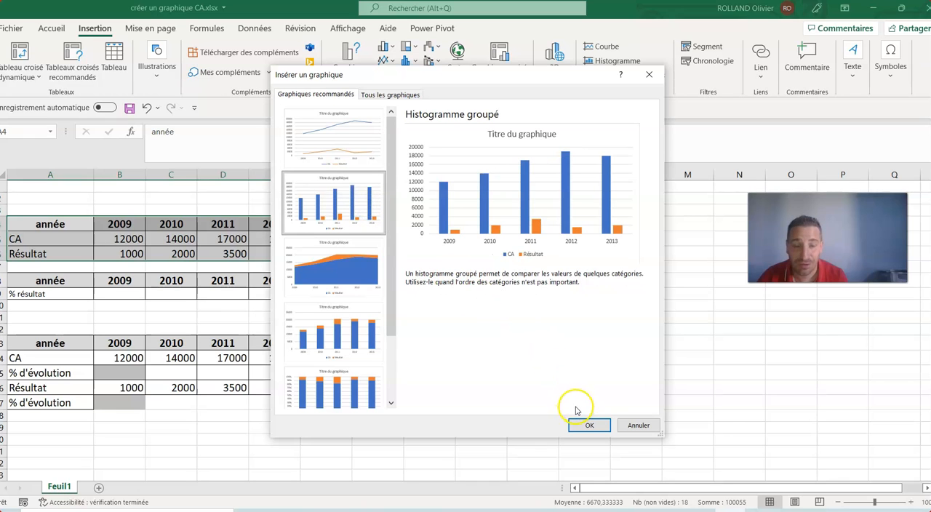
pyautogui.click(587, 426)
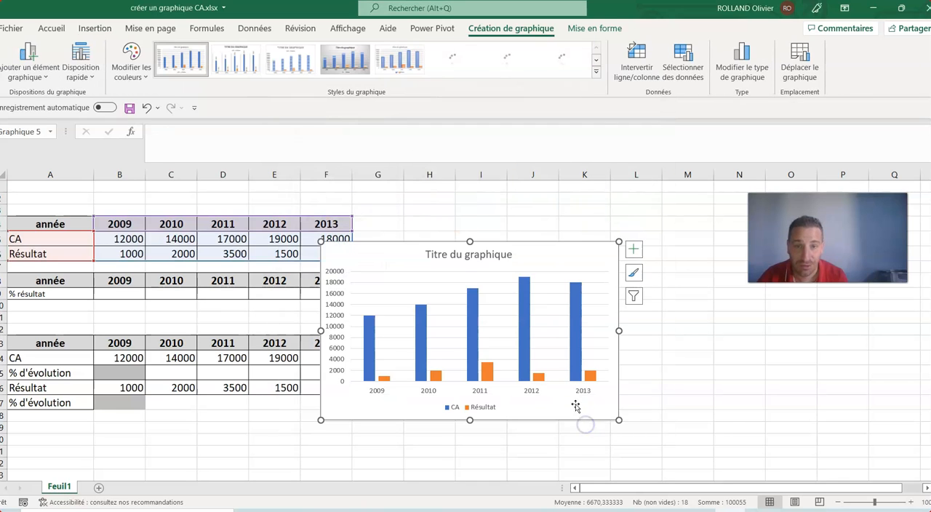
pyautogui.moveTo(510, 244); pyautogui.dragTo(612, 227)
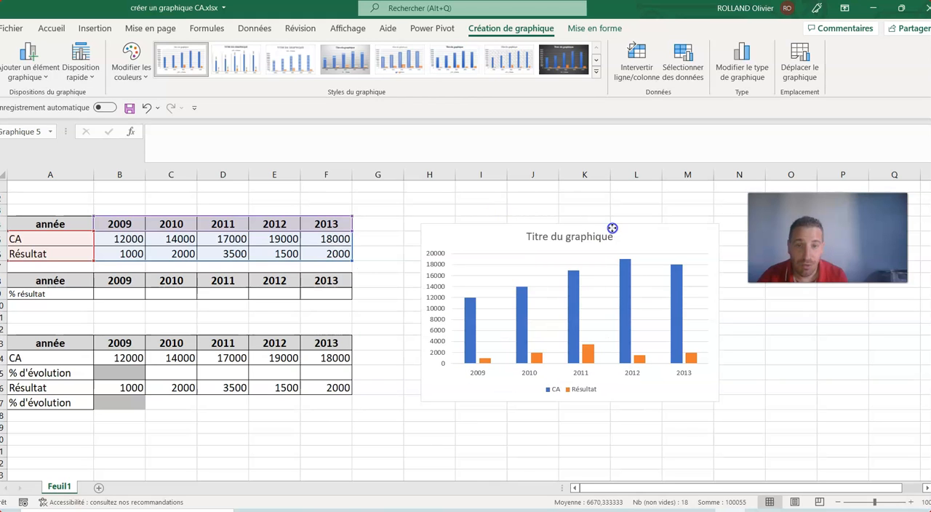
# Replace the chart title with "Evolution du CA et du résultat"
pyautogui.click(588, 234)
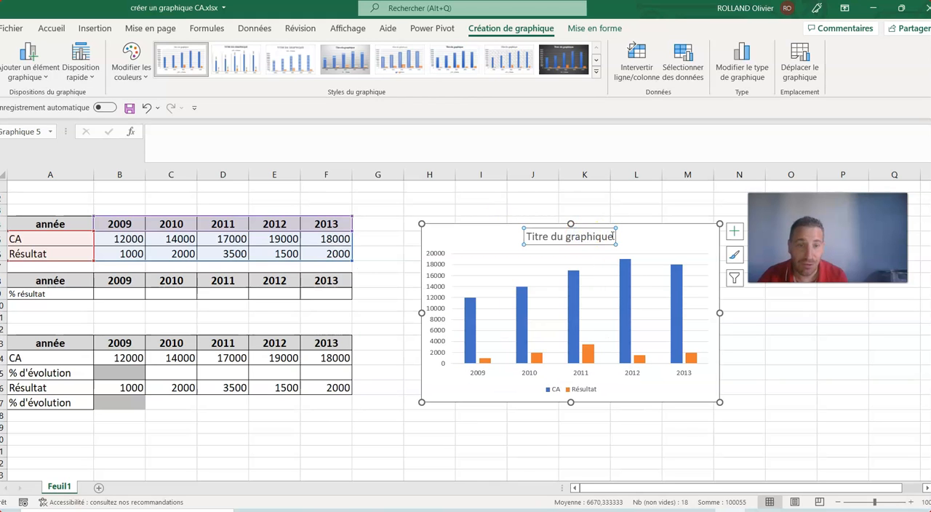
pyautogui.moveTo(582, 234); pyautogui.dragTo(536, 237)
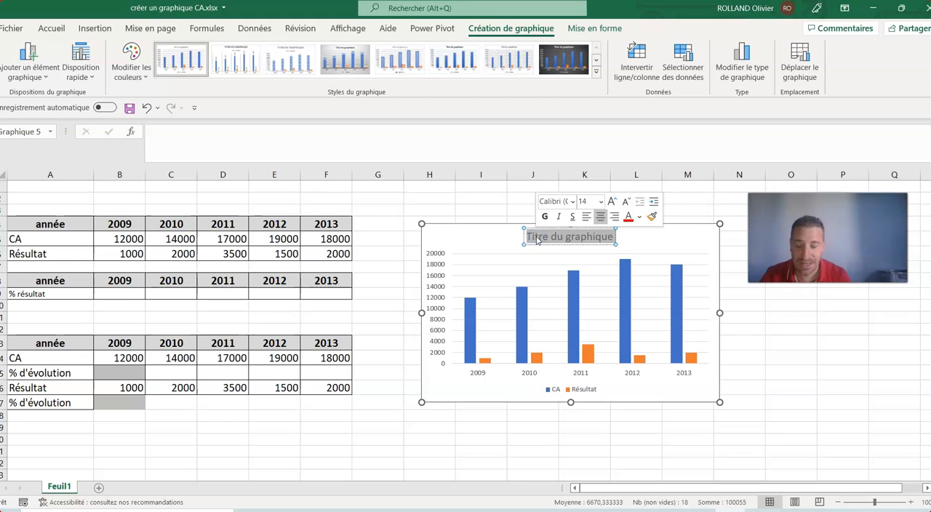
pyautogui.write('Evolutio')
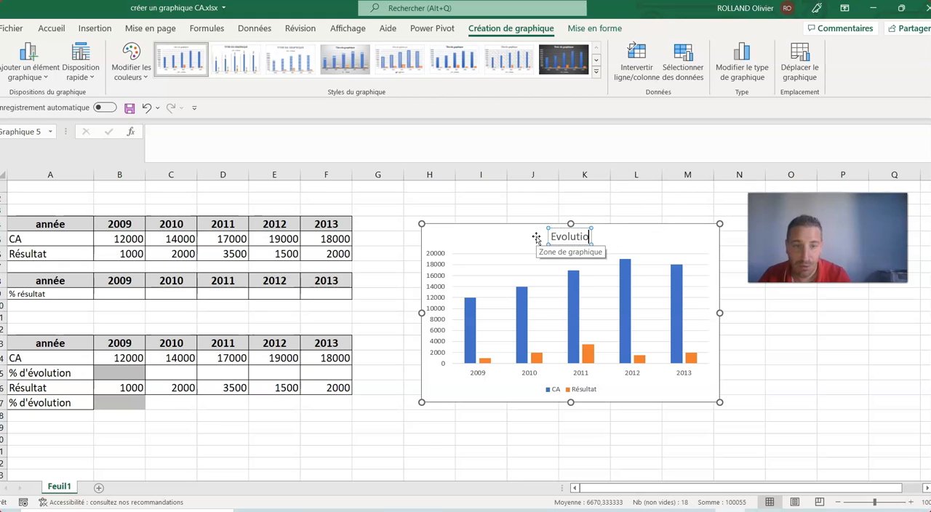
pyautogui.write('n du CA et du résultat')
# Add data labels to the CA and Résultat series, and move the chart up level with the sheet's first rows
pyautogui.click(473, 315)
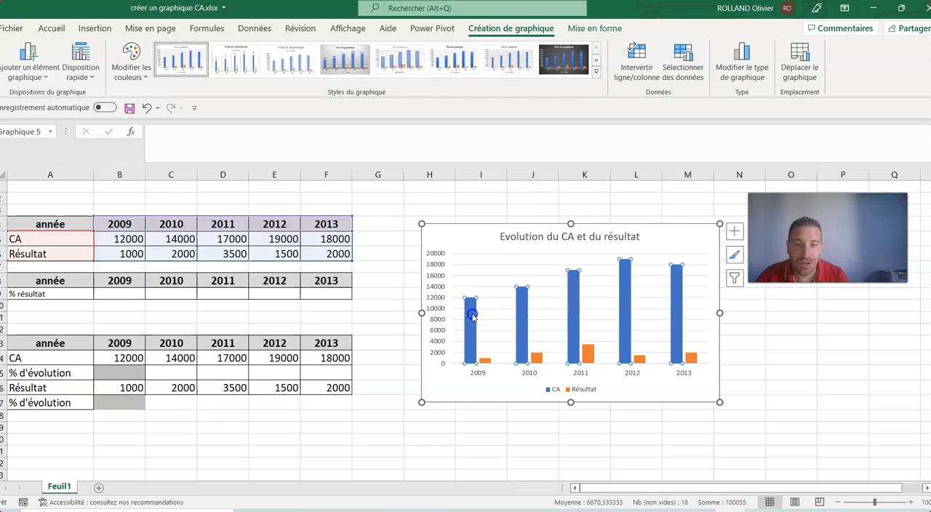
pyautogui.rightClick(472, 314)
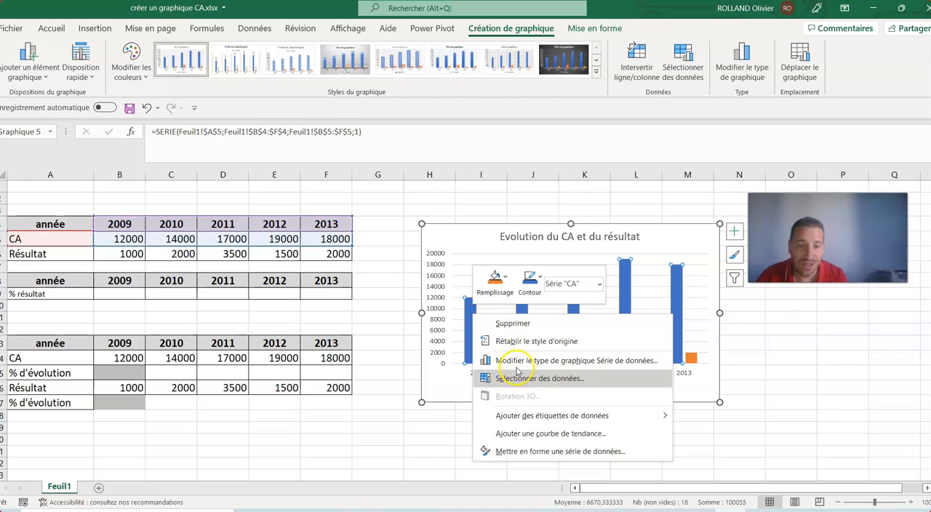
pyautogui.click(529, 414)
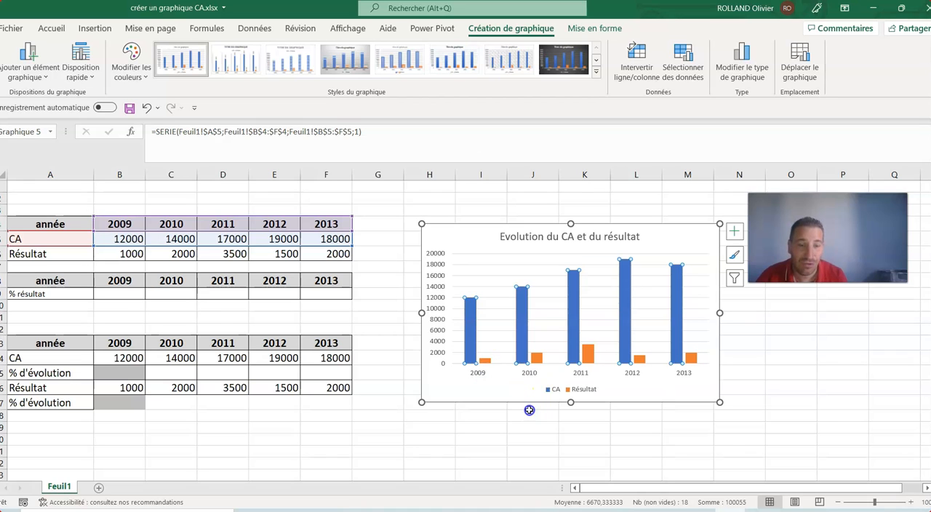
pyautogui.click(488, 364)
pyautogui.rightClick(488, 364)
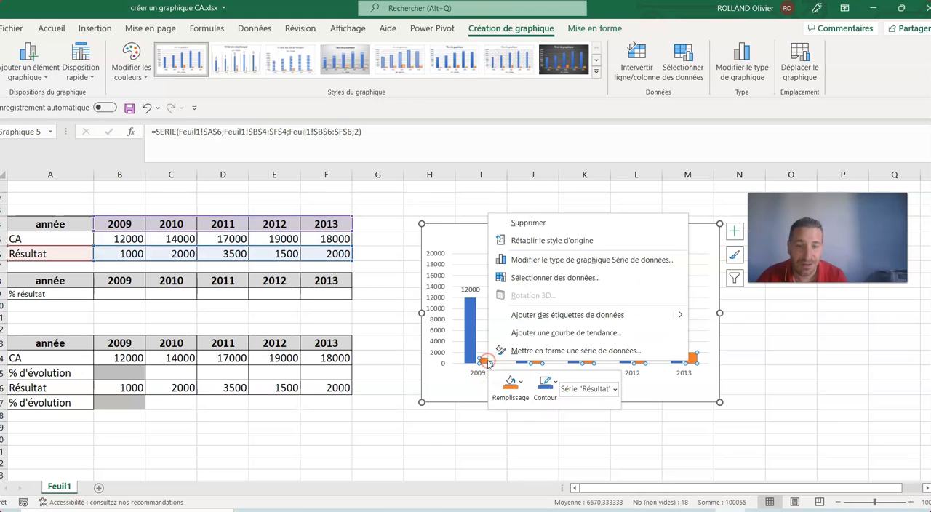
pyautogui.click(518, 315)
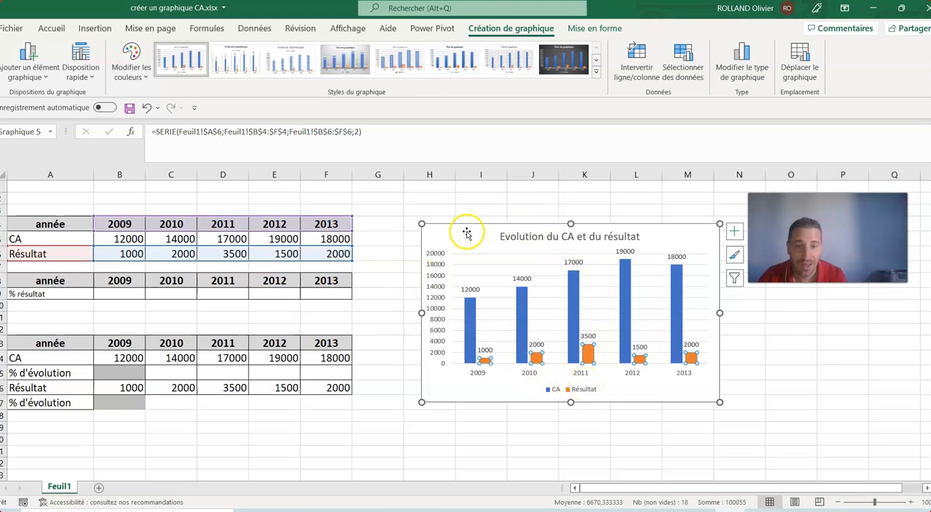
pyautogui.moveTo(461, 230); pyautogui.dragTo(451, 186)
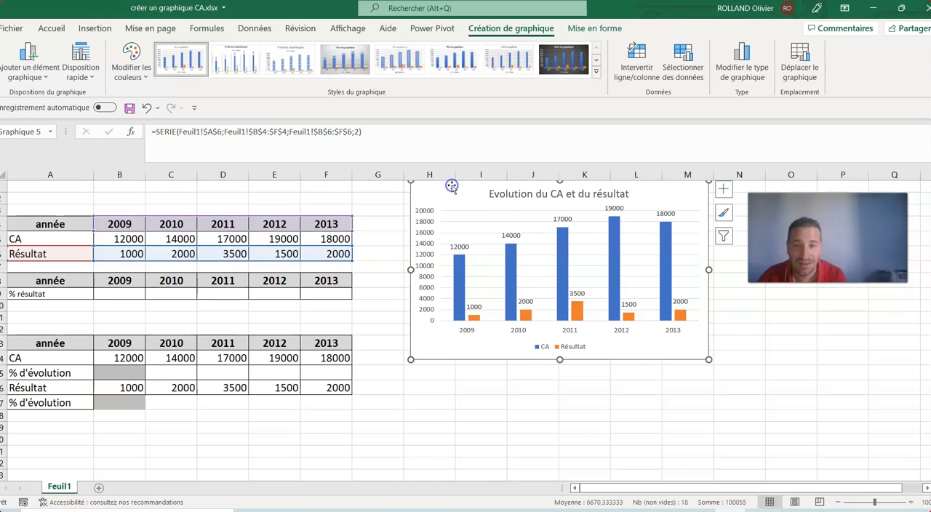
# Calculate the 2009 % résultat in B9 with =B6/B5 and fill the formula across to F9
pyautogui.click(109, 292)
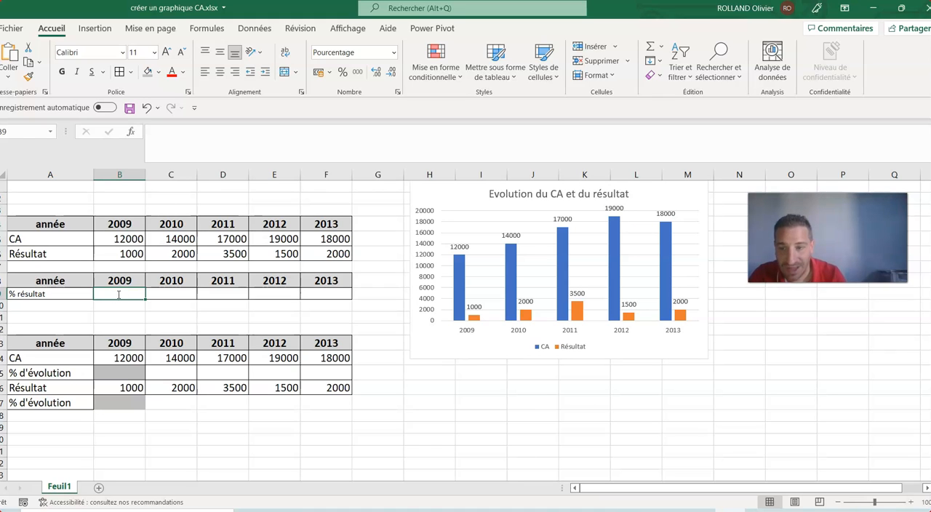
pyautogui.write('=')
pyautogui.click(107, 249)
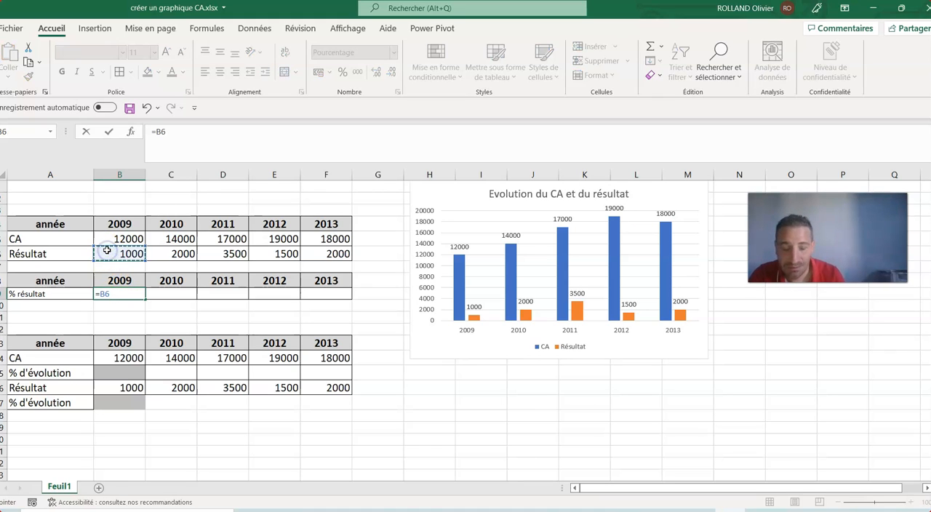
pyautogui.write('/')
pyautogui.click(107, 242)
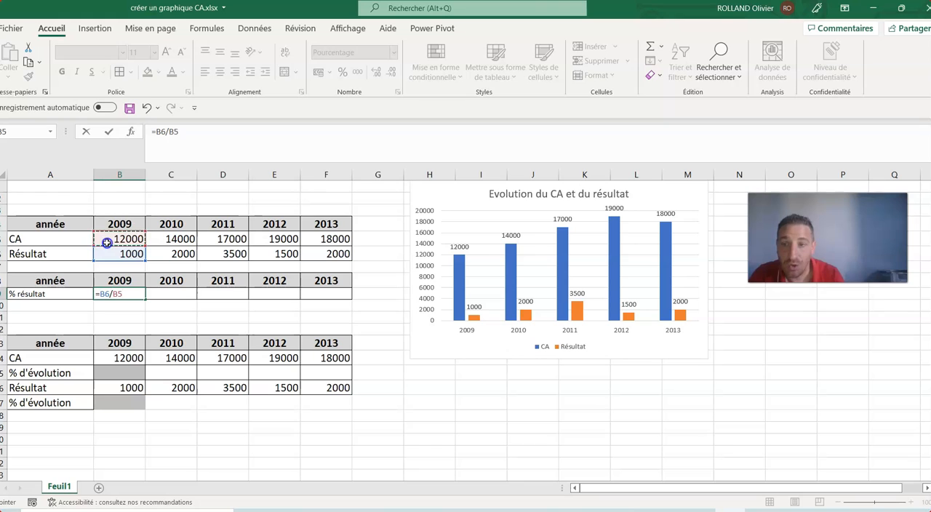
pyautogui.write('4')
pyautogui.press('BackSpace')
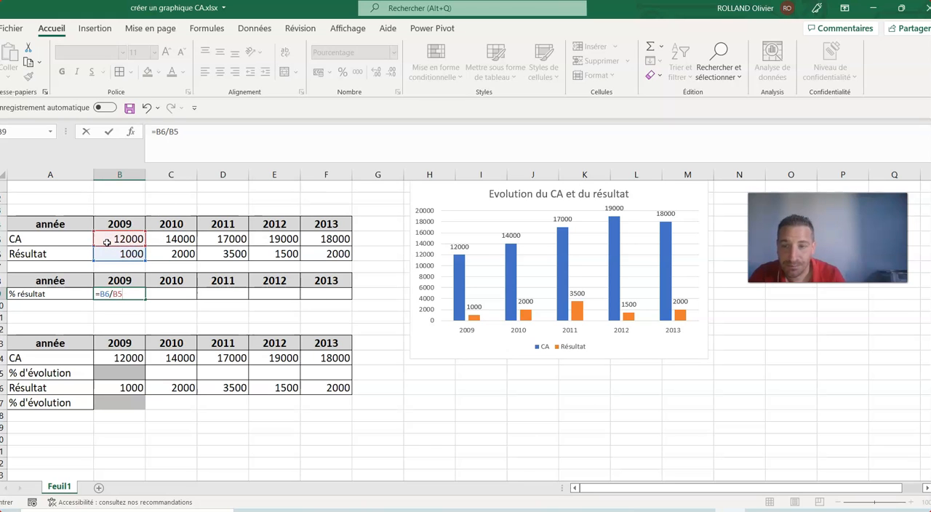
pyautogui.press('Return')
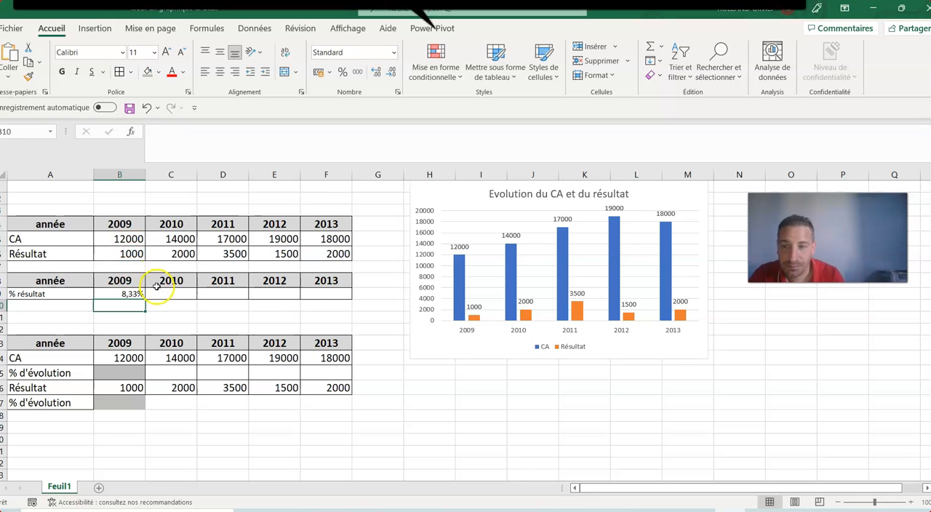
pyautogui.moveTo(145, 297); pyautogui.dragTo(337, 291)
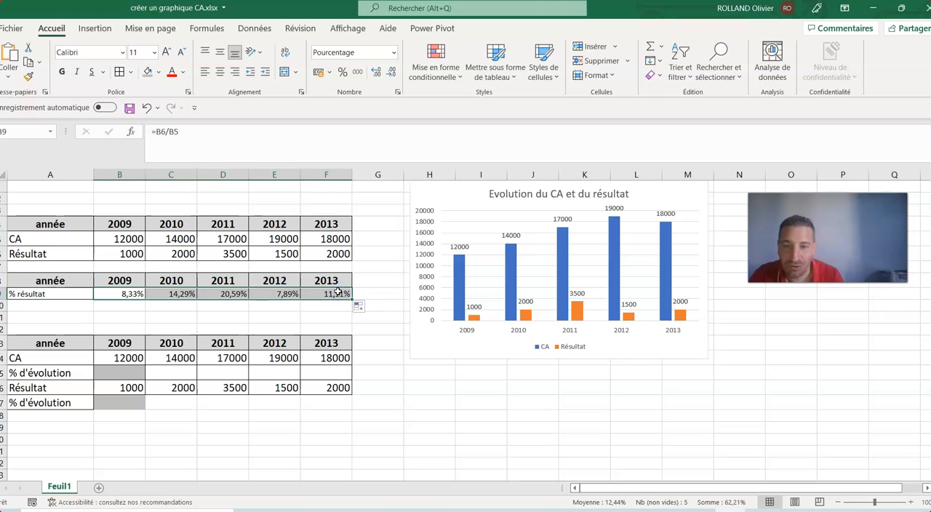
# Check the number format of the 2013 % résultat cell F9 in the cell format settings
pyautogui.click(327, 294)
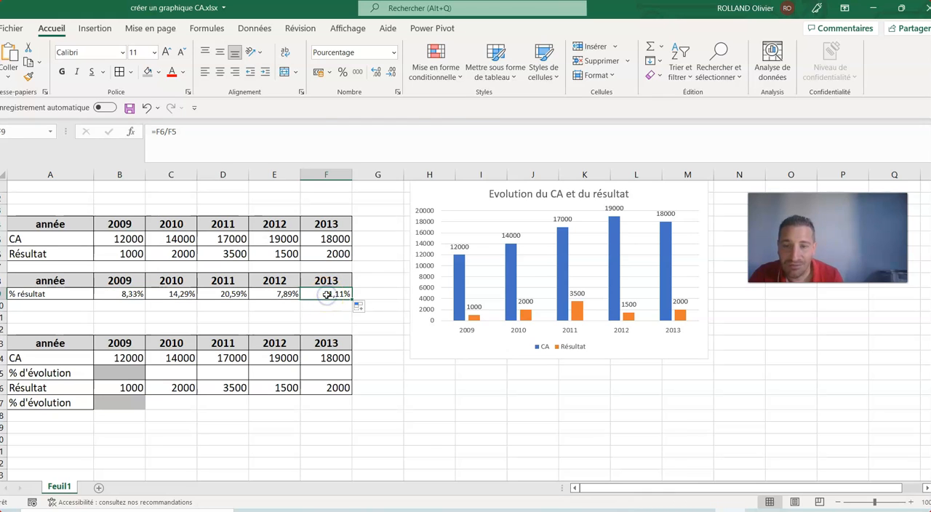
pyautogui.rightClick(327, 294)
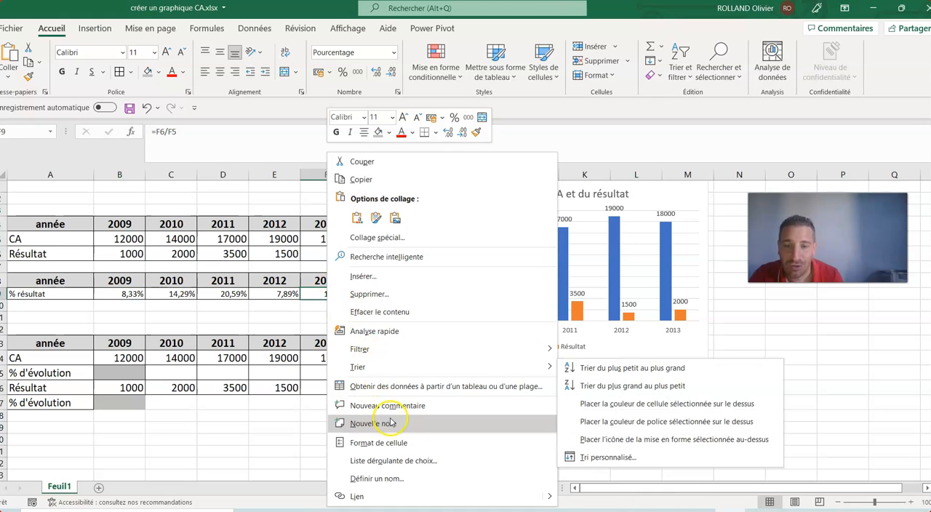
pyautogui.click(391, 442)
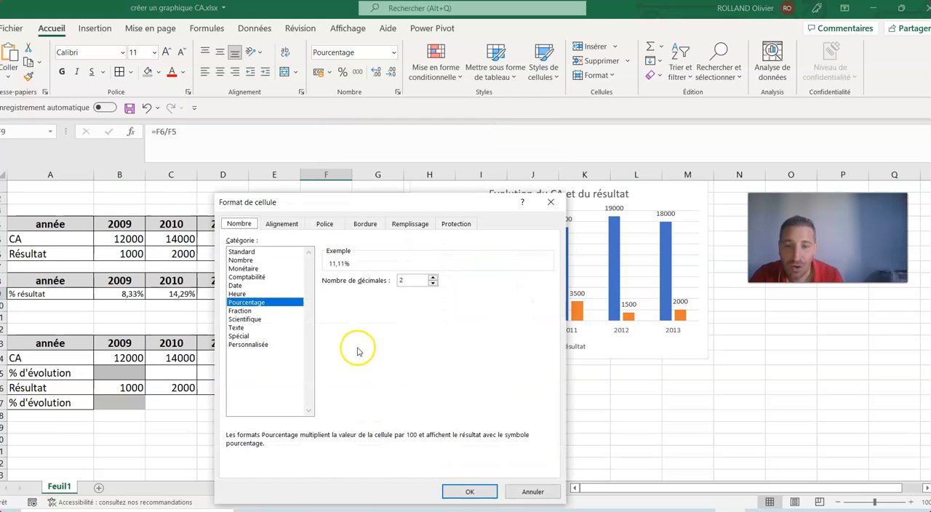
pyautogui.click(531, 491)
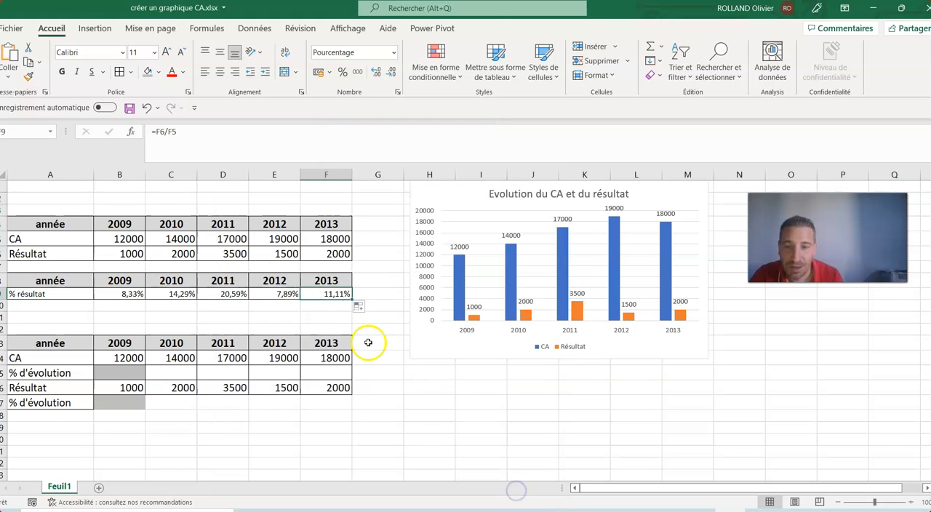
pyautogui.rightClick(322, 293)
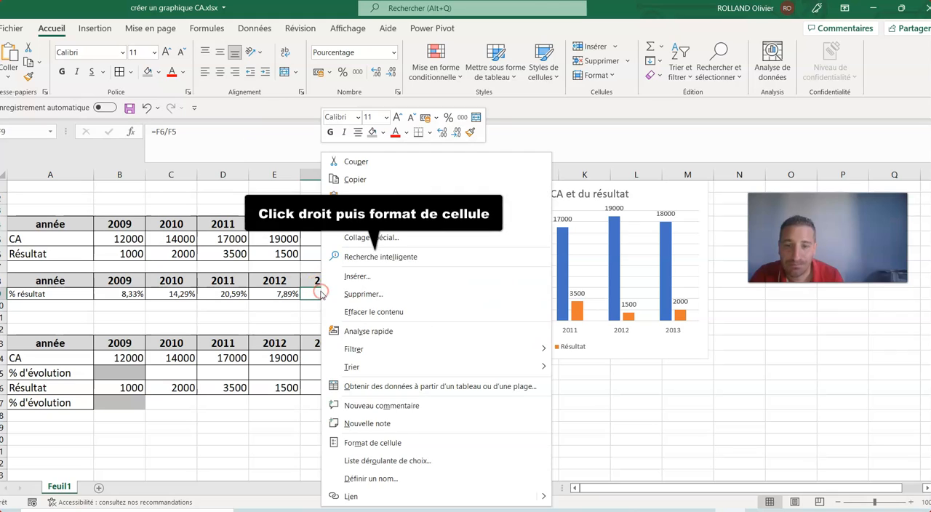
pyautogui.click(410, 441)
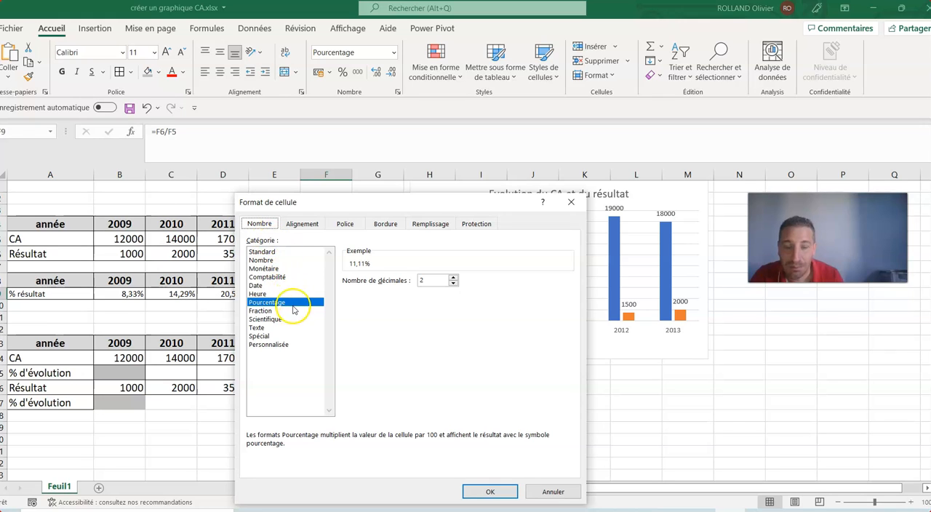
pyautogui.click(484, 489)
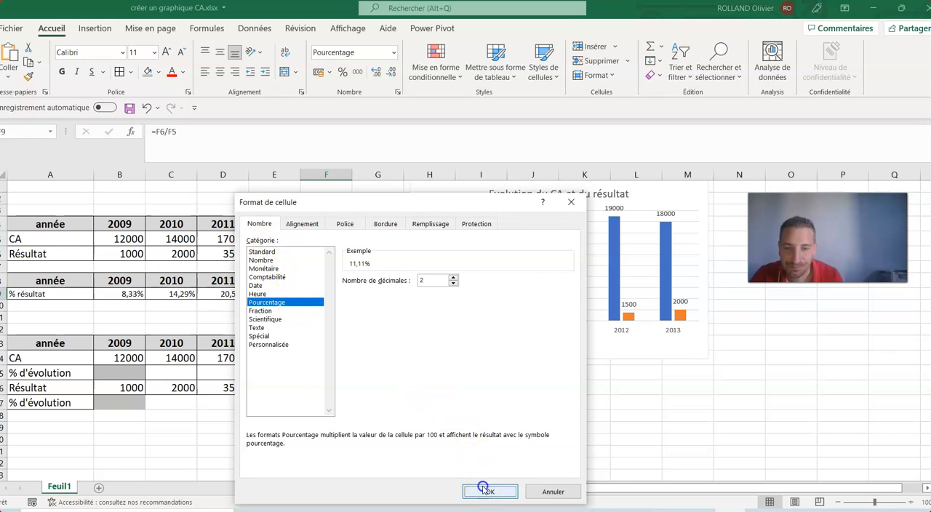
# Colour the 2011 and 2010 % résultat values in D9 and C9 red
pyautogui.click(221, 296)
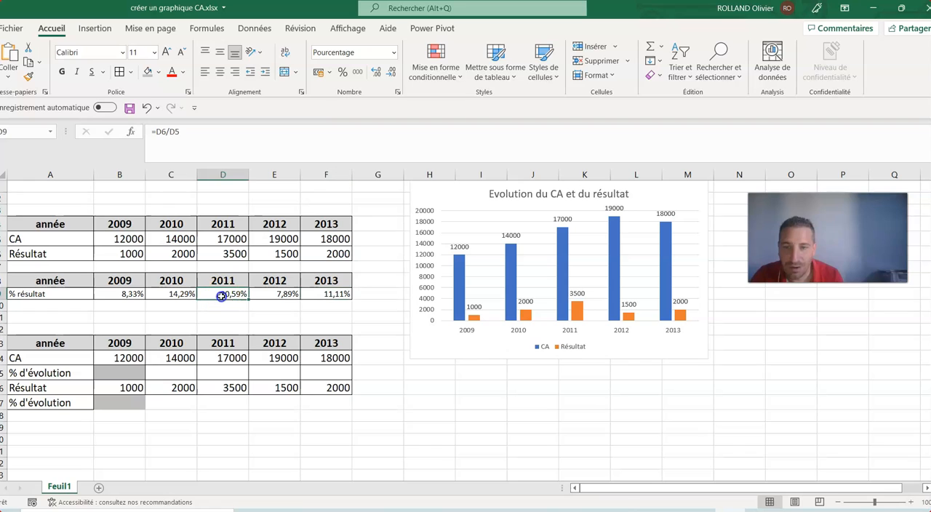
pyautogui.click(169, 73)
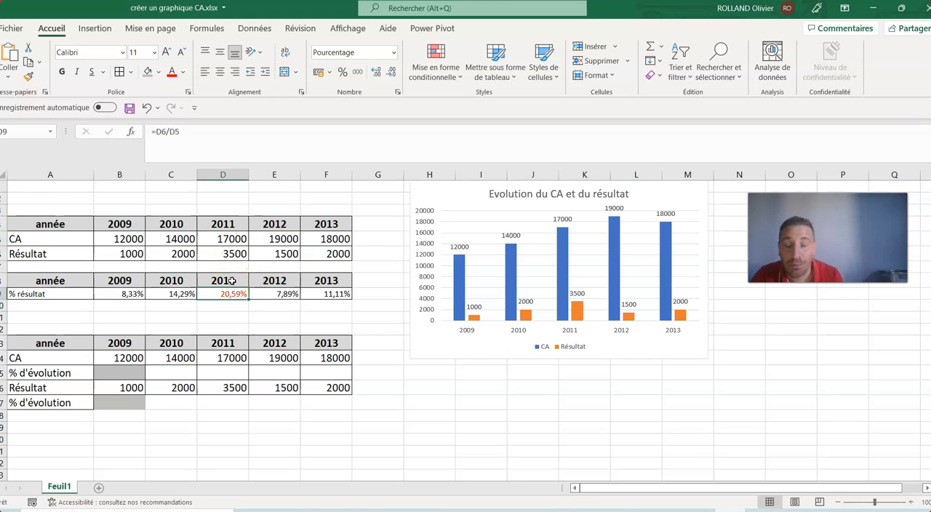
pyautogui.click(187, 293)
pyautogui.click(172, 73)
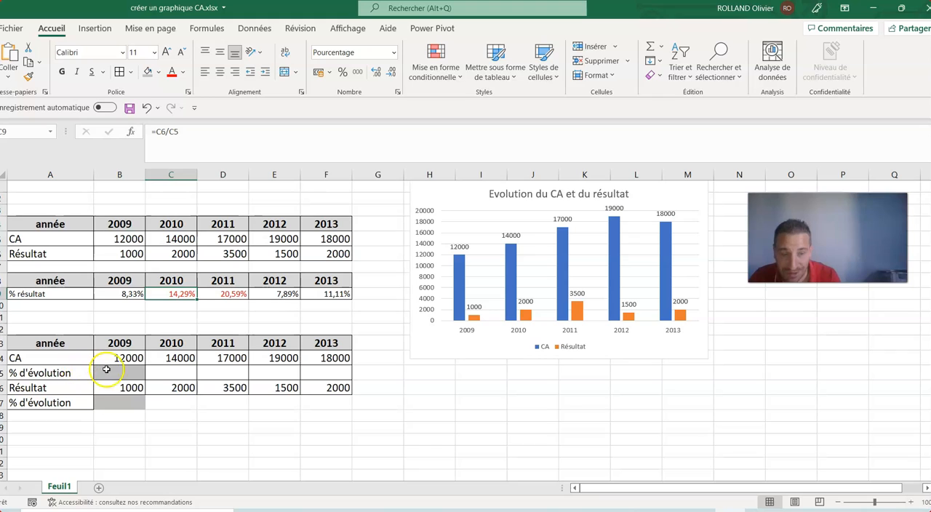
# Calculate the 2010 CA % d'évolution in C15 with =(C14-B14)/B14 and fill the formula across to F15
pyautogui.click(172, 371)
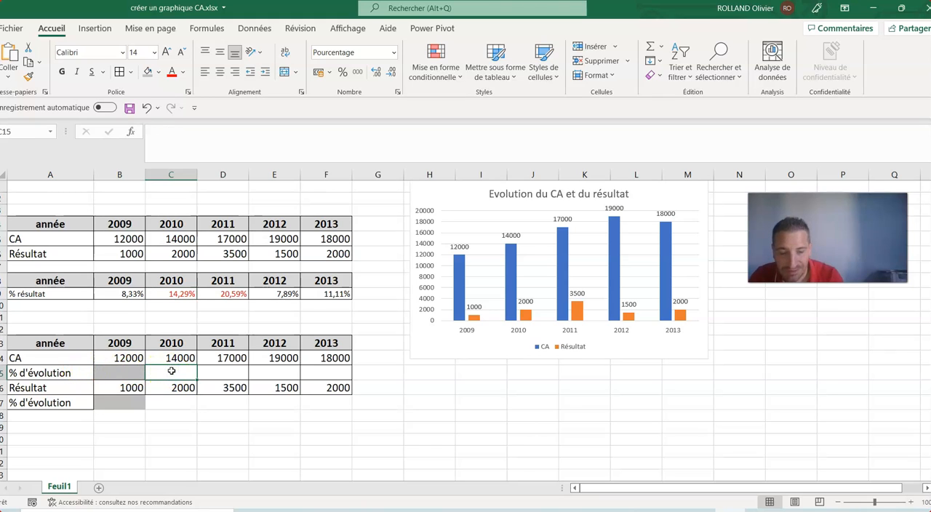
pyautogui.write('=')
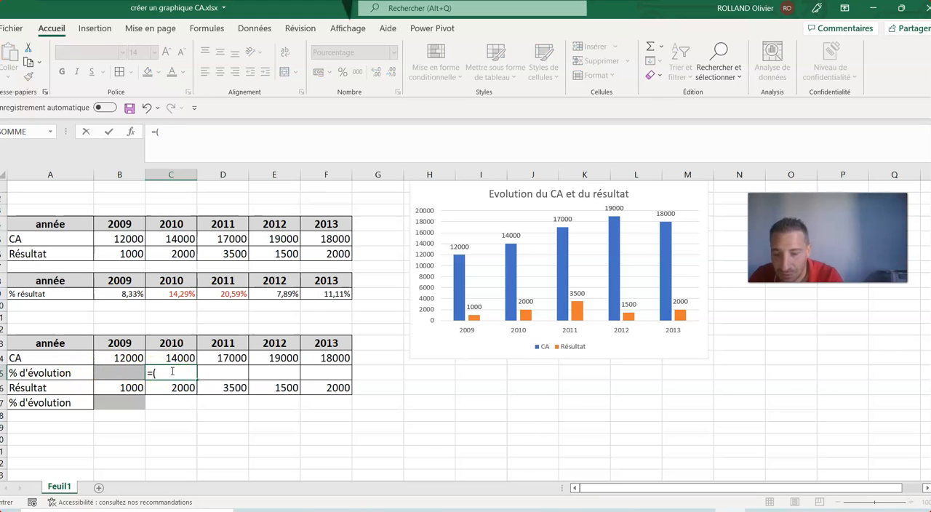
pyautogui.write('(')
pyautogui.click(160, 358)
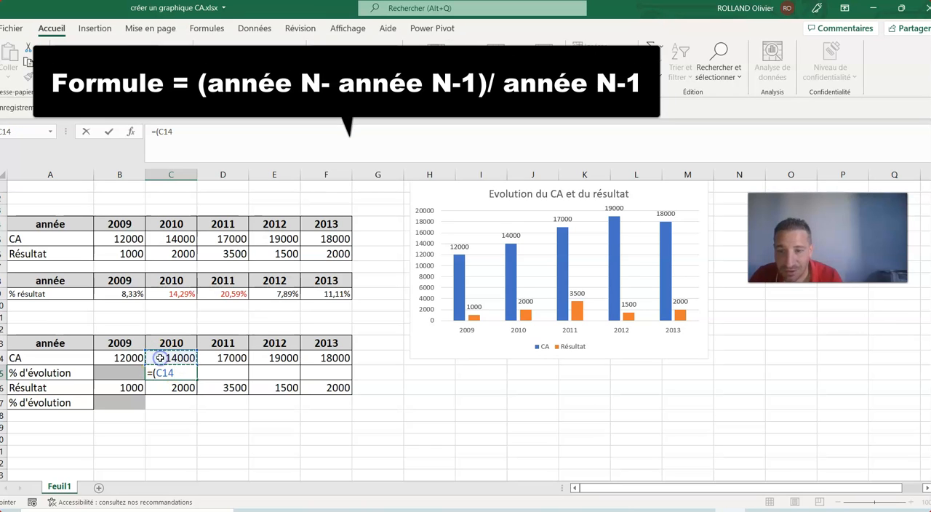
pyautogui.click(122, 359)
pyautogui.write(')/')
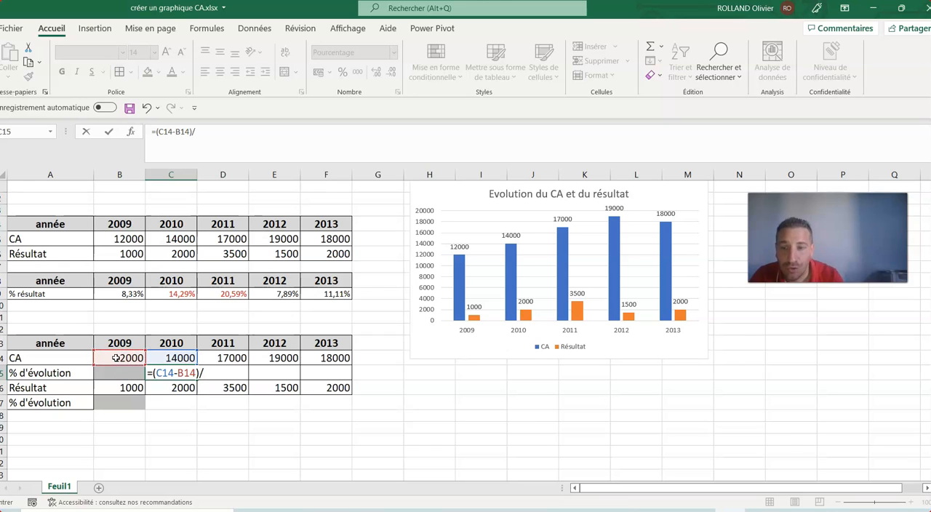
pyautogui.click(117, 358)
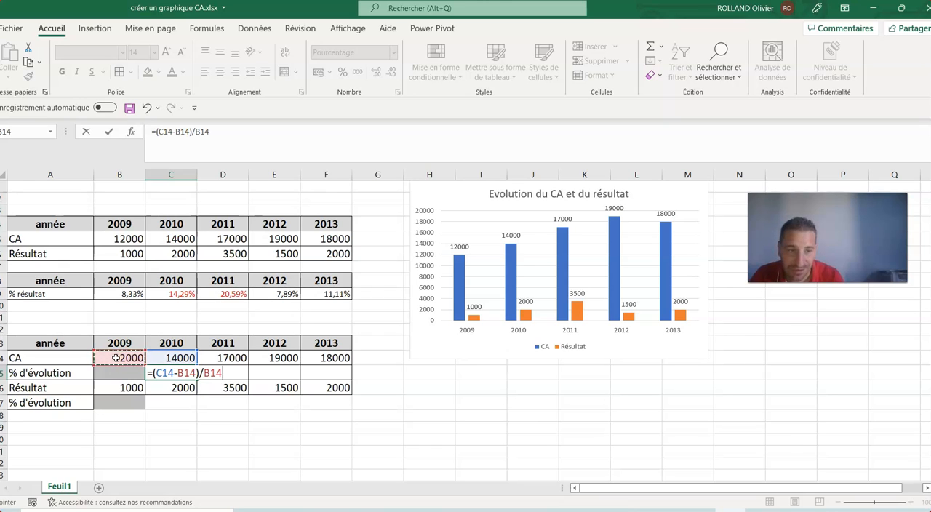
pyautogui.press('Return')
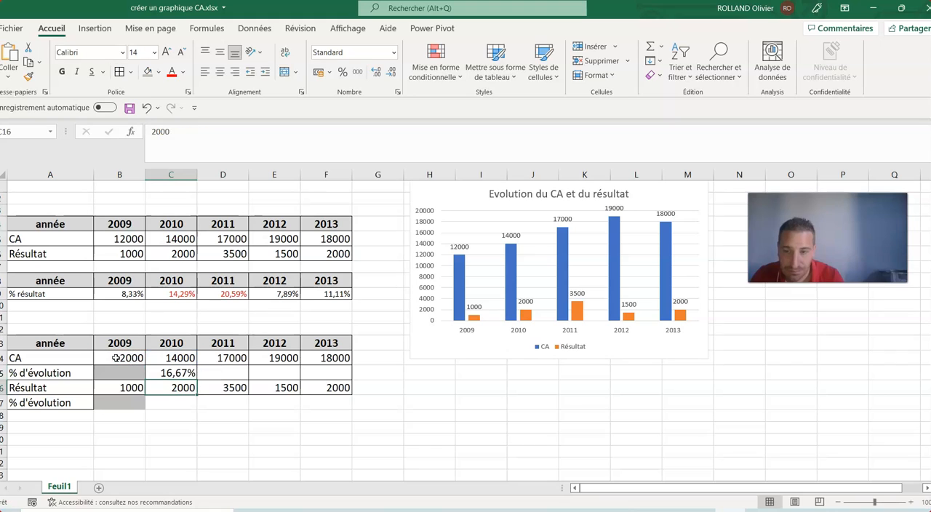
pyautogui.click(193, 375)
pyautogui.moveTo(196, 376); pyautogui.dragTo(334, 377)
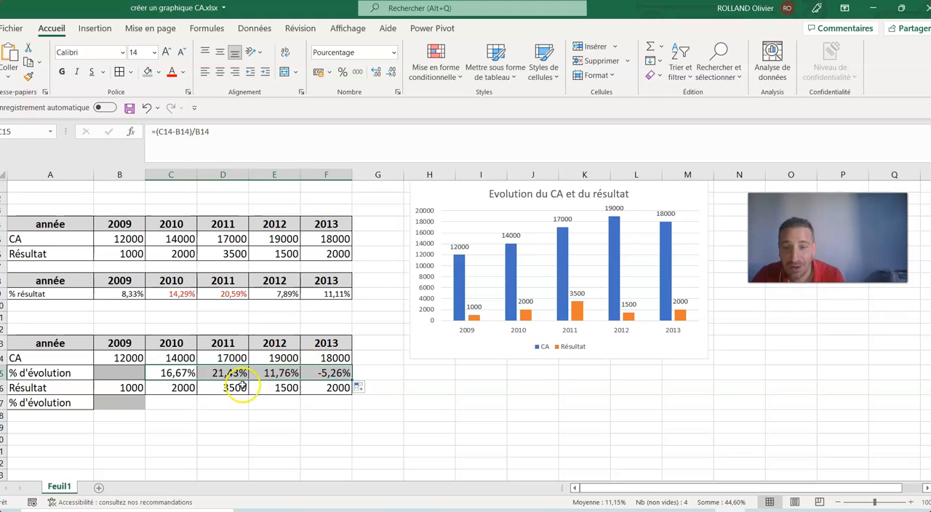
# Calculate the Résultat % d'évolution across C17:F17, starting with =(C16-B16)/B16, and format the cells as Pourcentage with 2 decimals
pyautogui.click(177, 401)
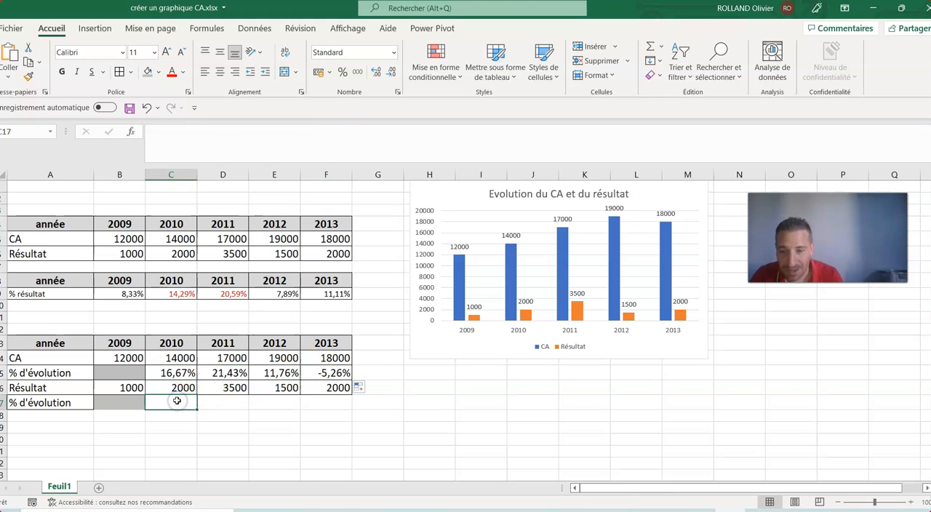
pyautogui.write('=(C16-B16)/B16')
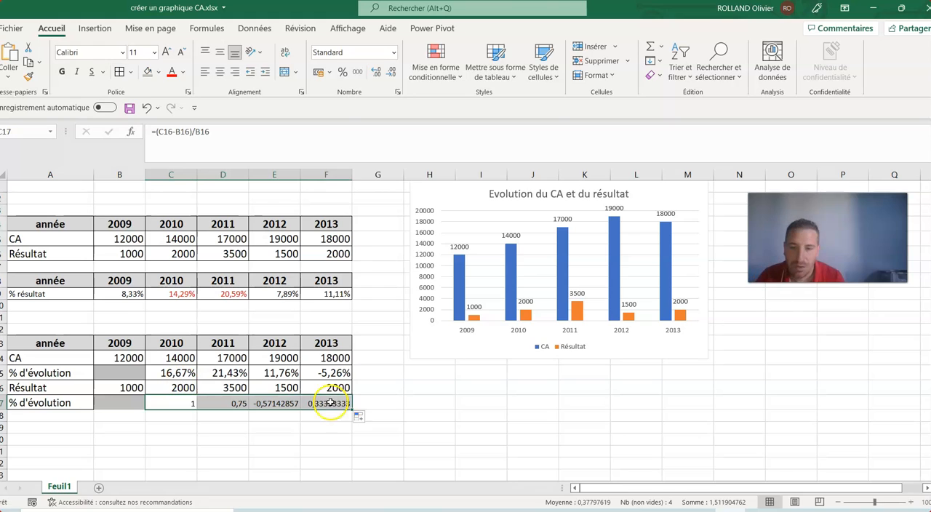
pyautogui.rightClick(333, 407)
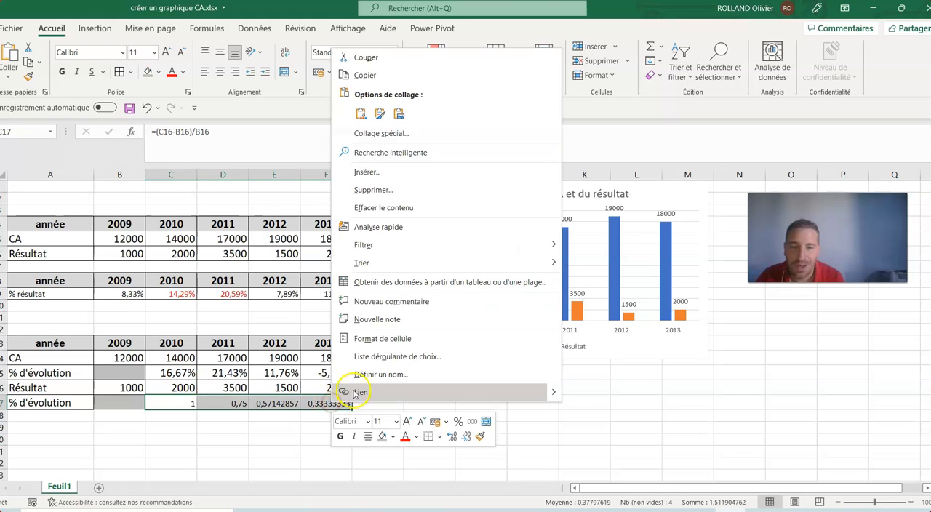
pyautogui.click(363, 339)
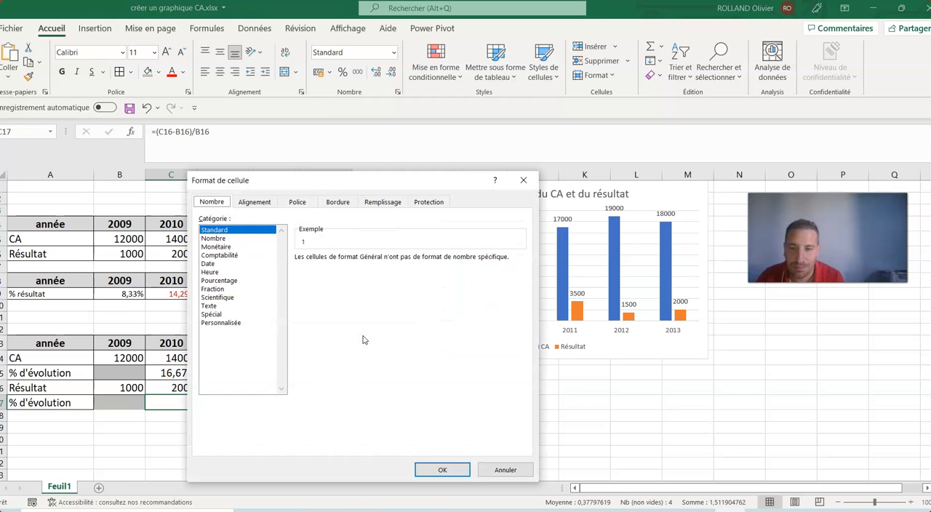
pyautogui.click(218, 280)
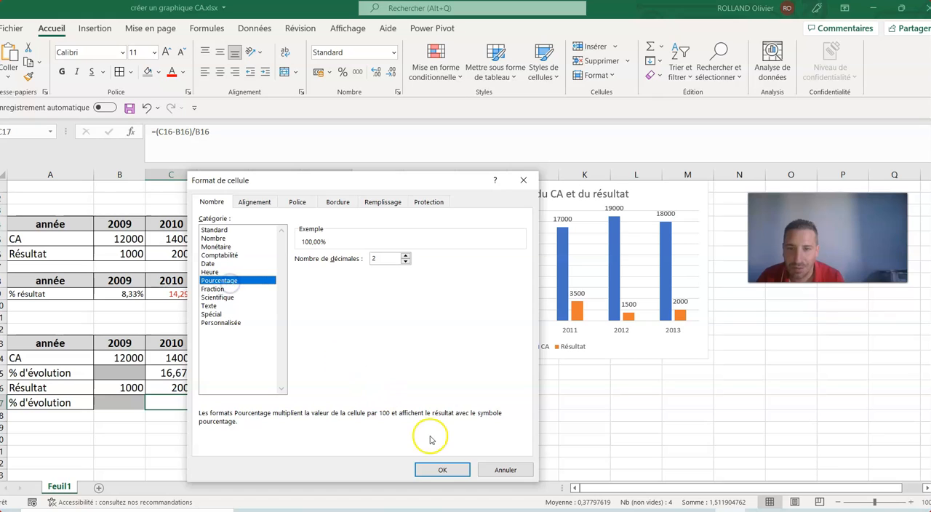
pyautogui.click(445, 469)
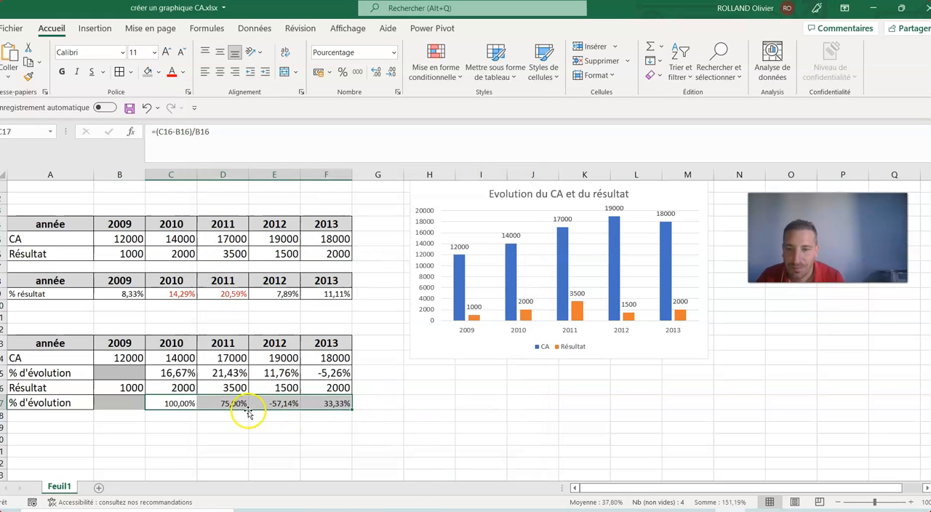
pyautogui.click(219, 419)
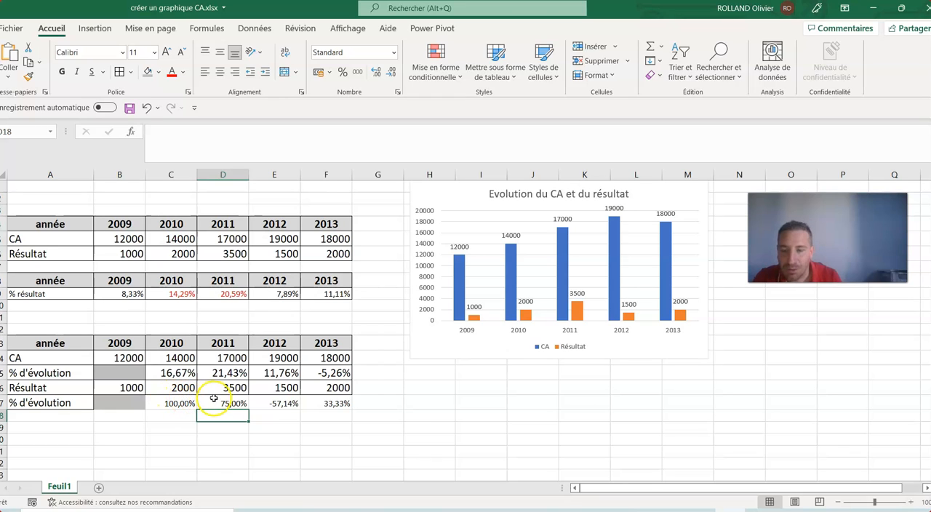
pyautogui.click(278, 404)
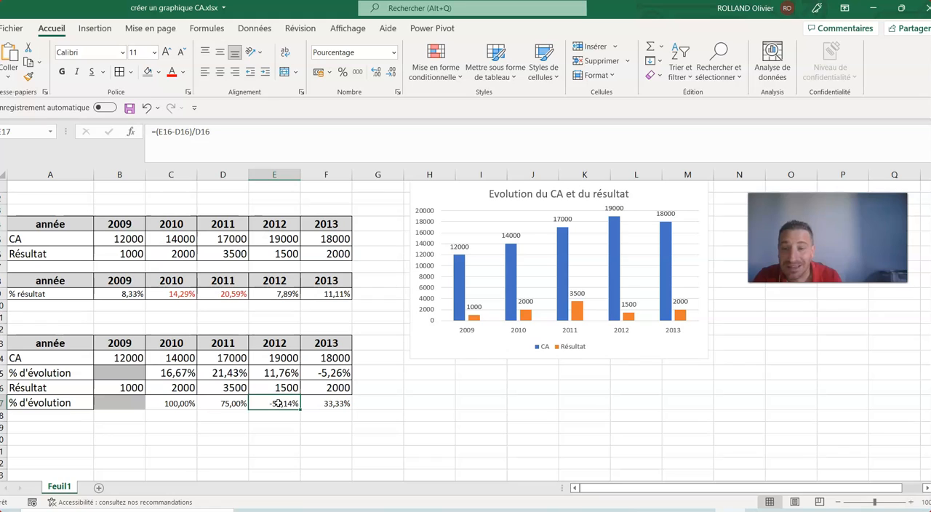
pyautogui.click(61, 347)
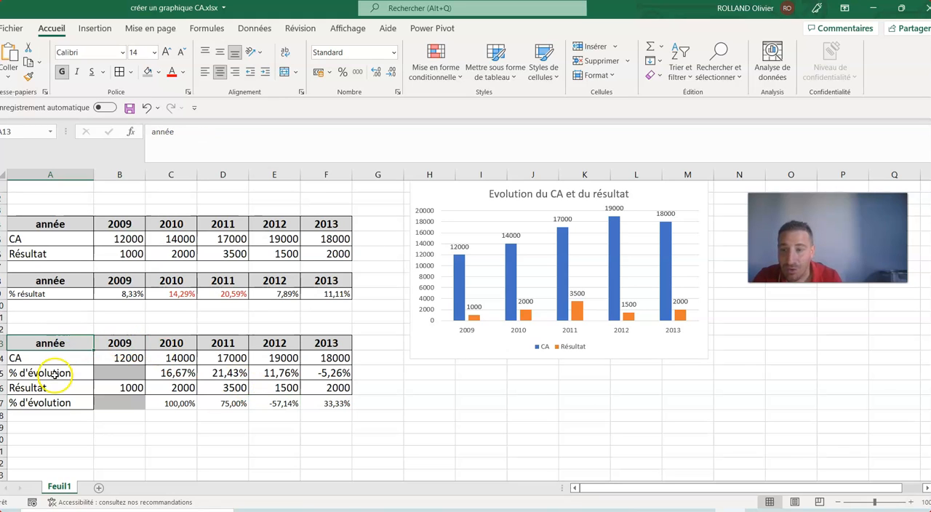
pyautogui.moveTo(56, 344); pyautogui.dragTo(241, 346)
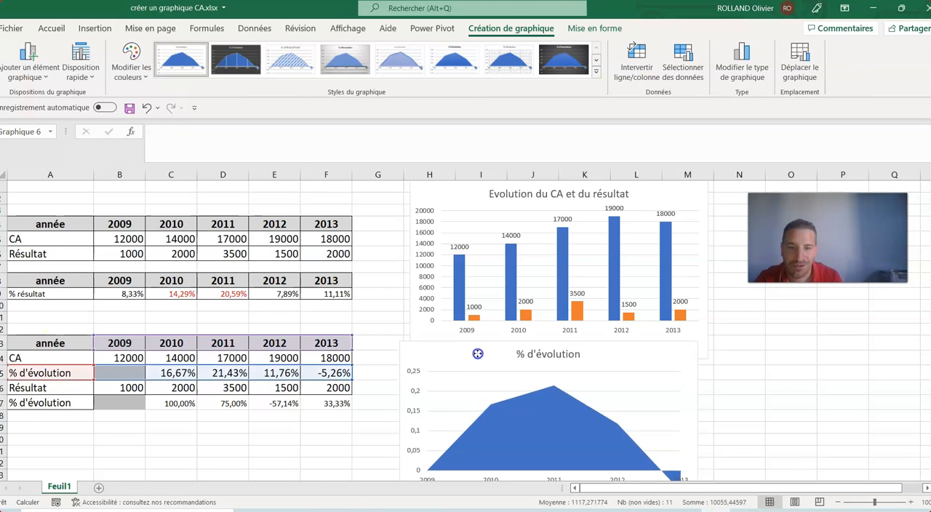
pyautogui.moveTo(477, 353); pyautogui.dragTo(485, 353)
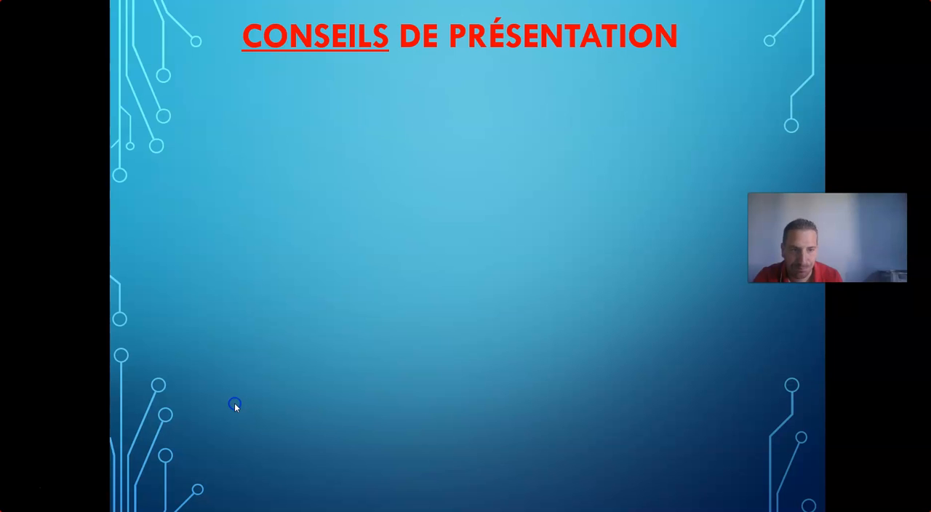
pyautogui.press('Right')
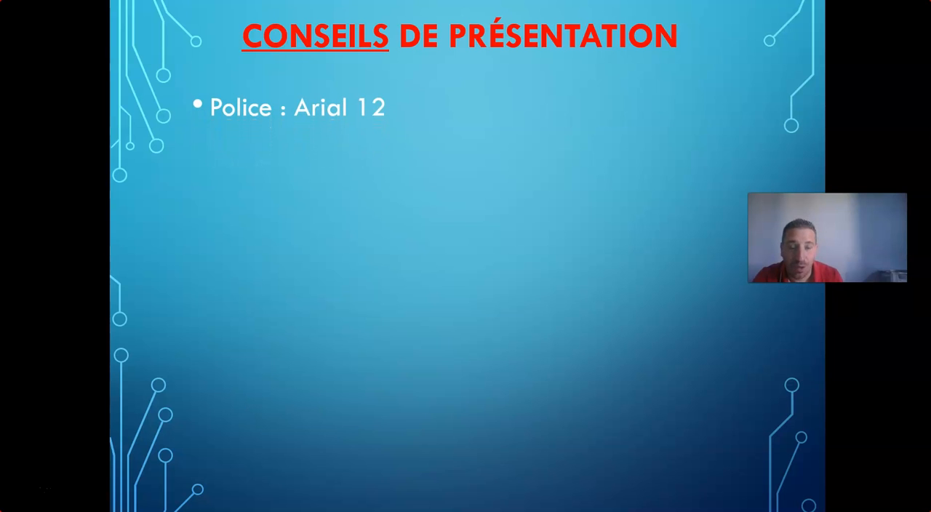